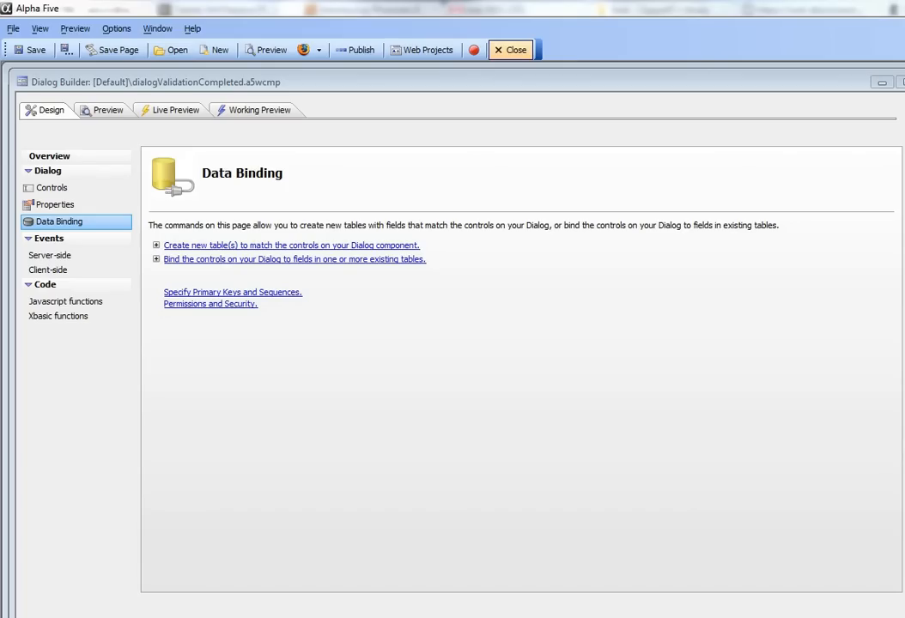
Step: Review the table and primary key settings to which the dialog's controls are bound, and accept them
left_click(217, 261)
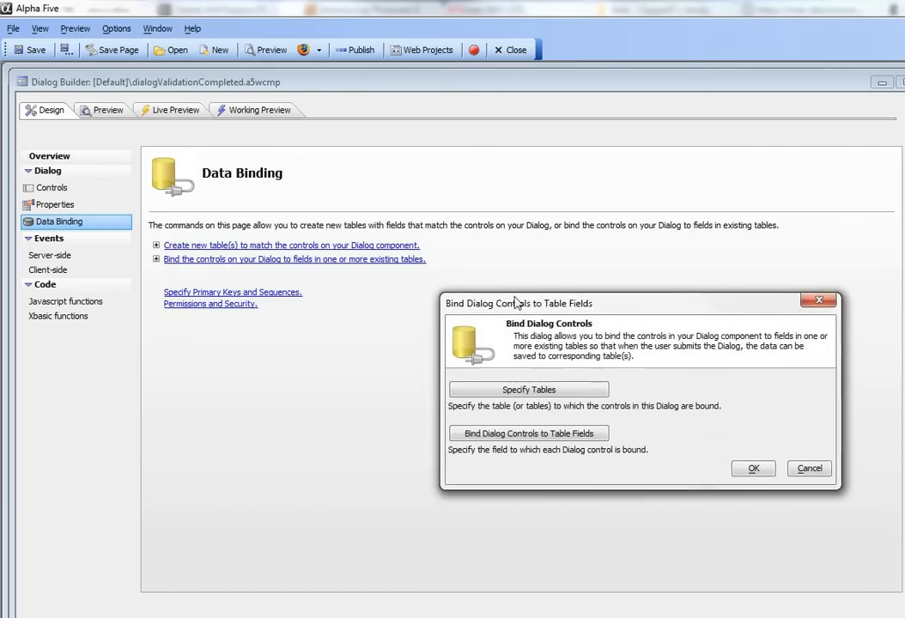
left_click_drag(521, 299, 251, 290)
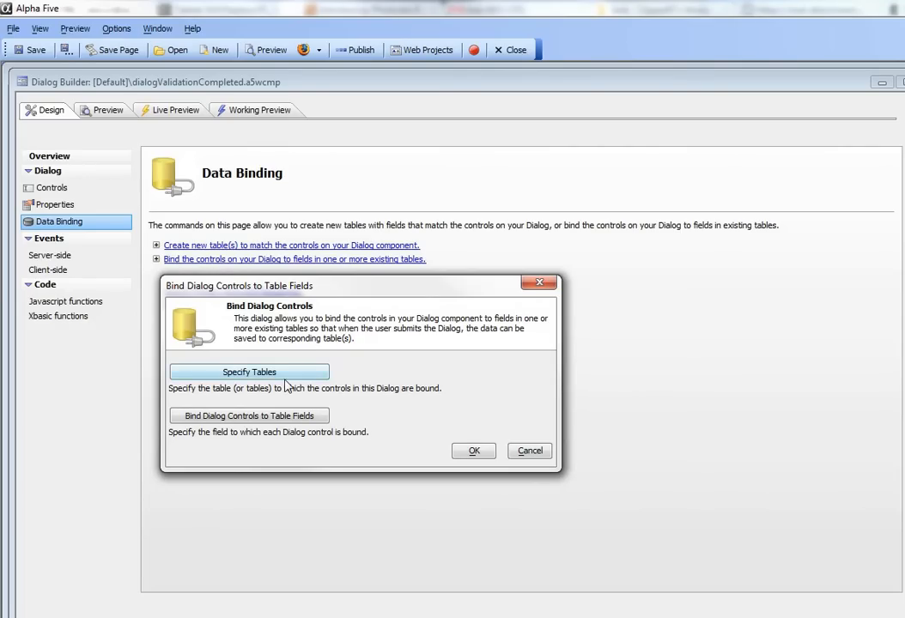
left_click(258, 374)
left_click_drag(552, 208, 365, 225)
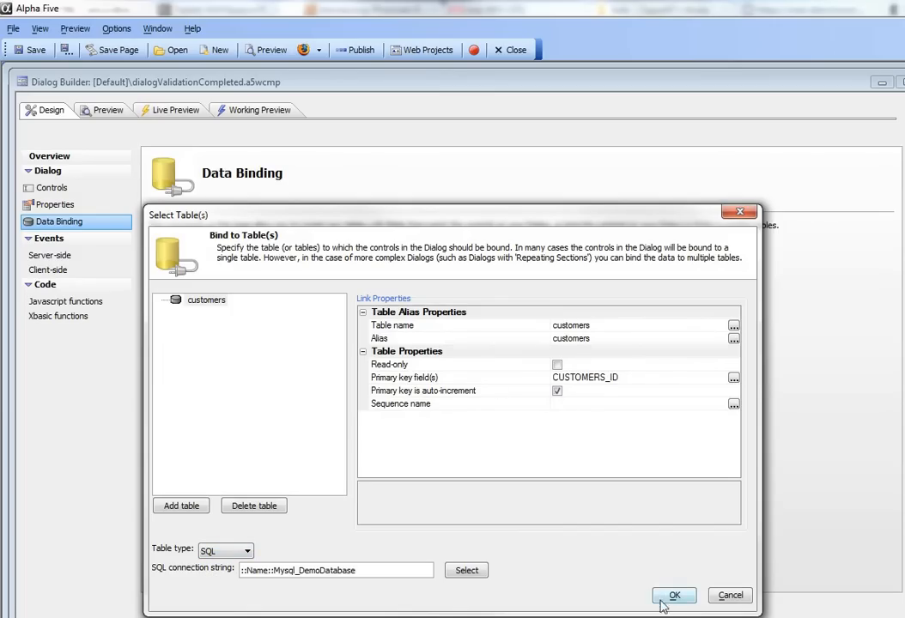
left_click(675, 595)
Step: Review which table field each dialog control is bound to, and accept the existing bindings
left_click(288, 416)
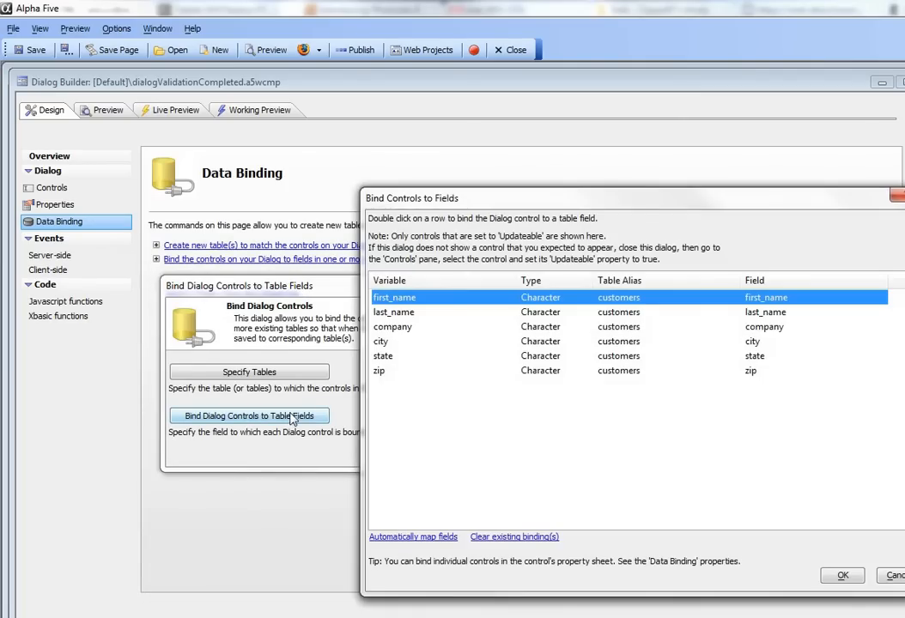
left_click_drag(566, 200, 345, 180)
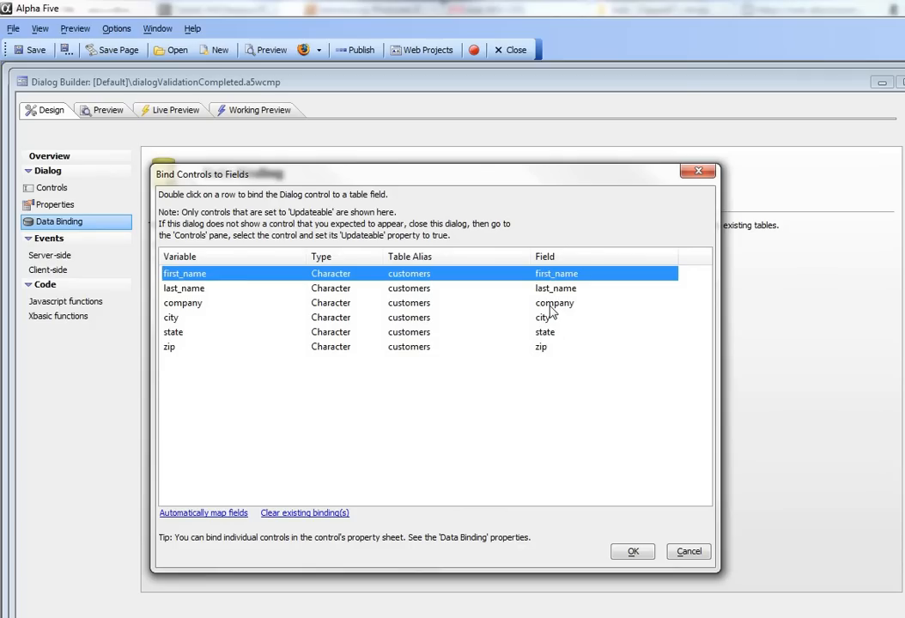
left_click(626, 555)
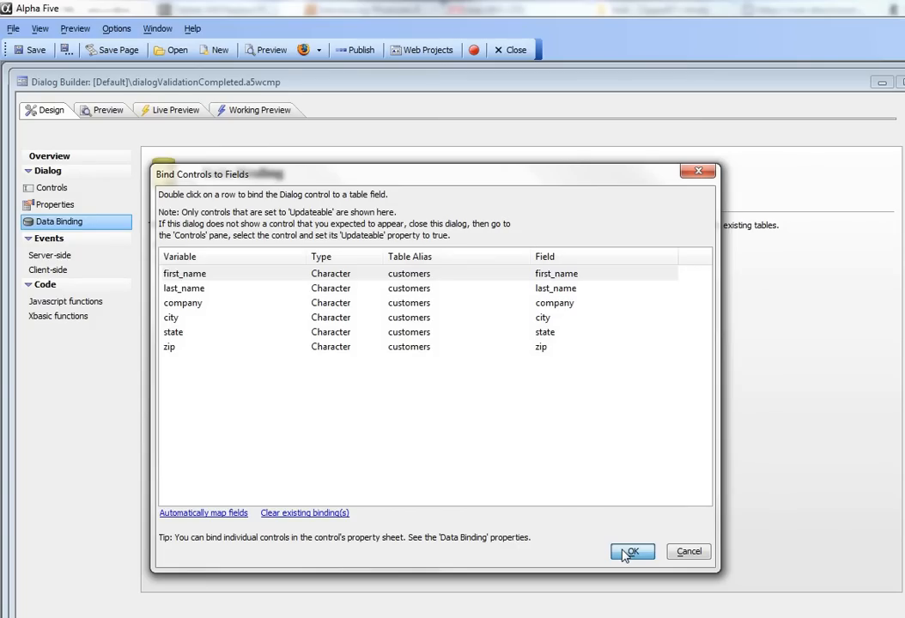
left_click(626, 552)
left_click(480, 452)
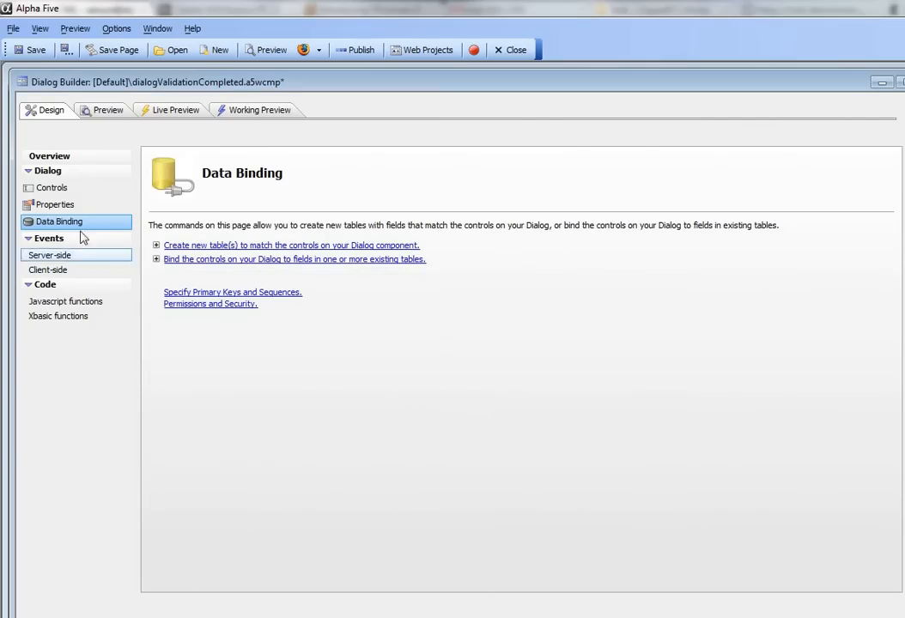
Step: Examine the Data Binding properties of the last_name control in the controls list
left_click(56, 191)
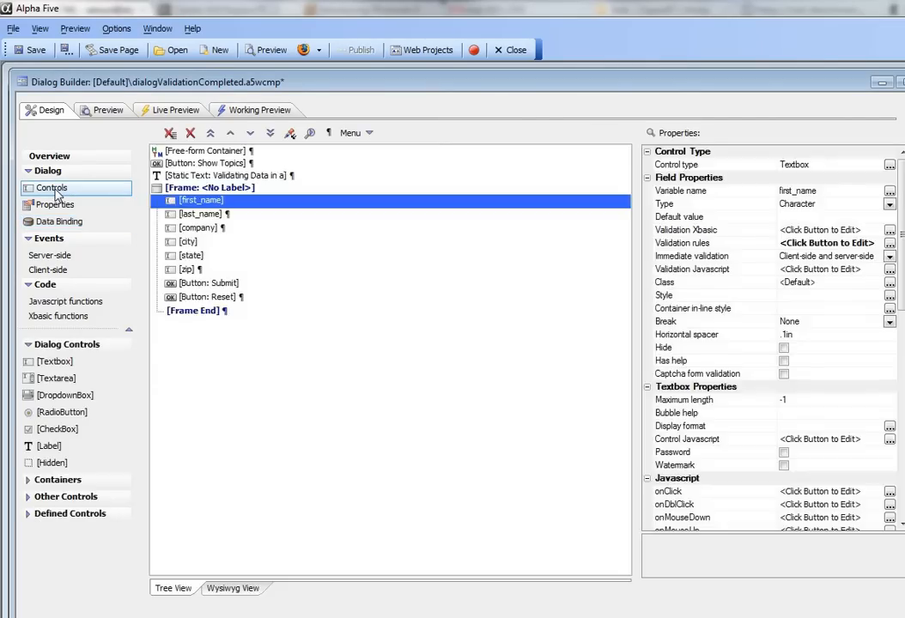
left_click(192, 214)
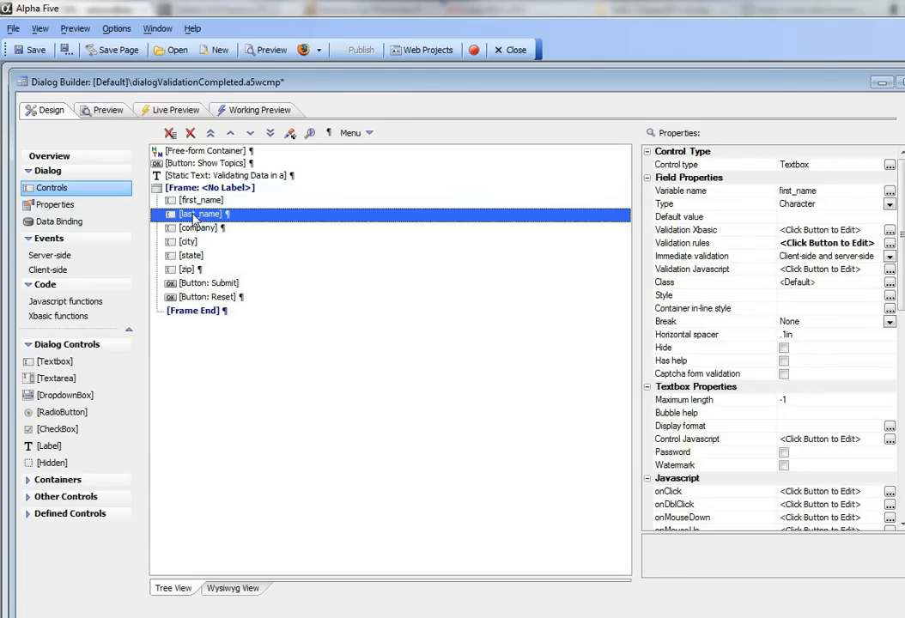
left_click_drag(590, 85, 514, 70)
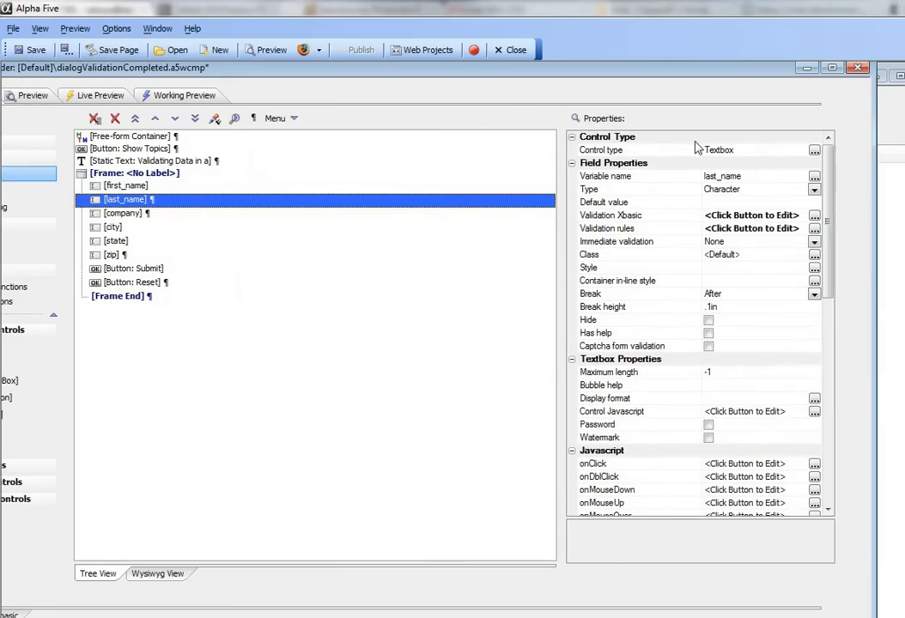
left_click_drag(829, 236, 844, 466)
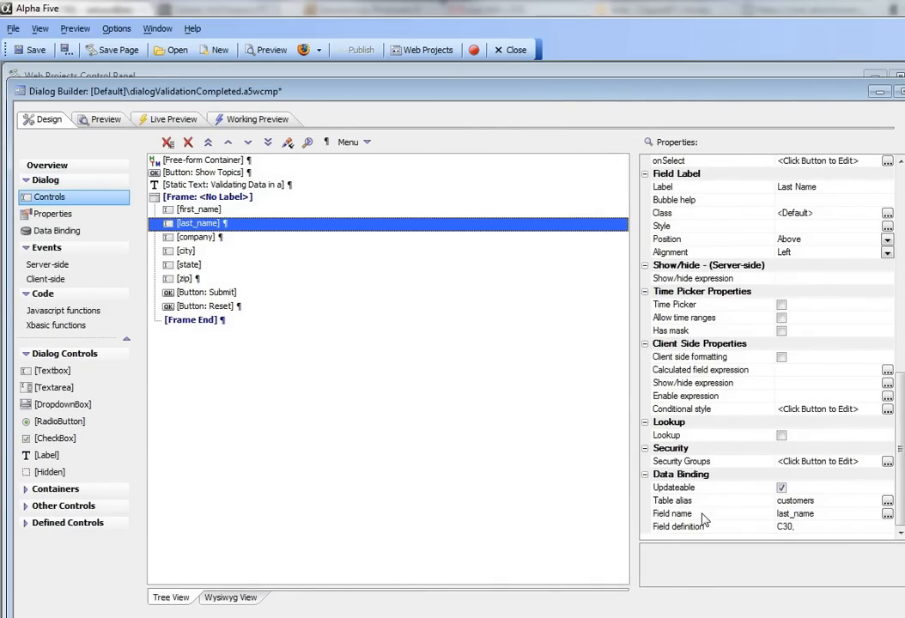
Step: Recheck the mapping of updateable controls to table fields from the Data Binding page, and accept it
left_click(61, 236)
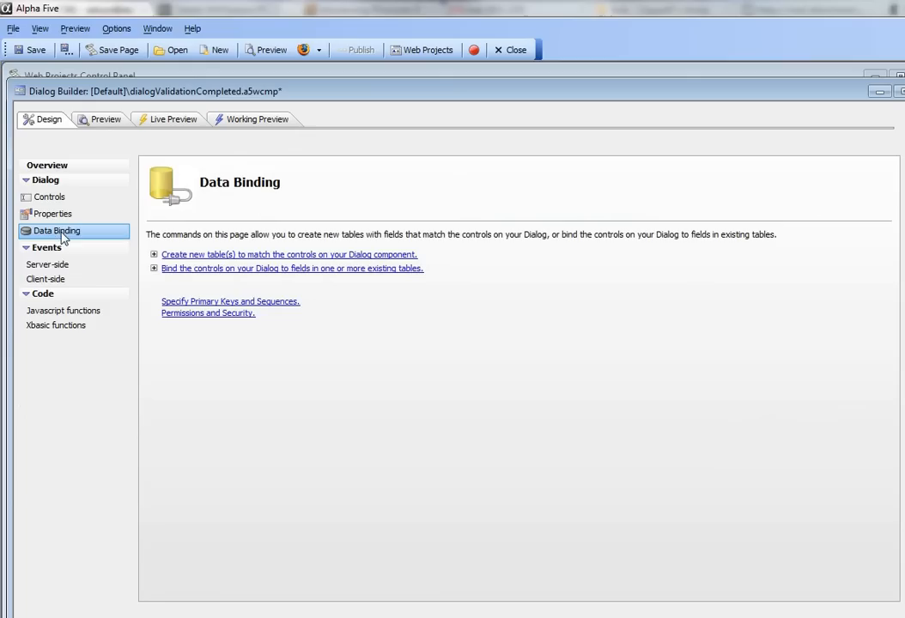
left_click(224, 269)
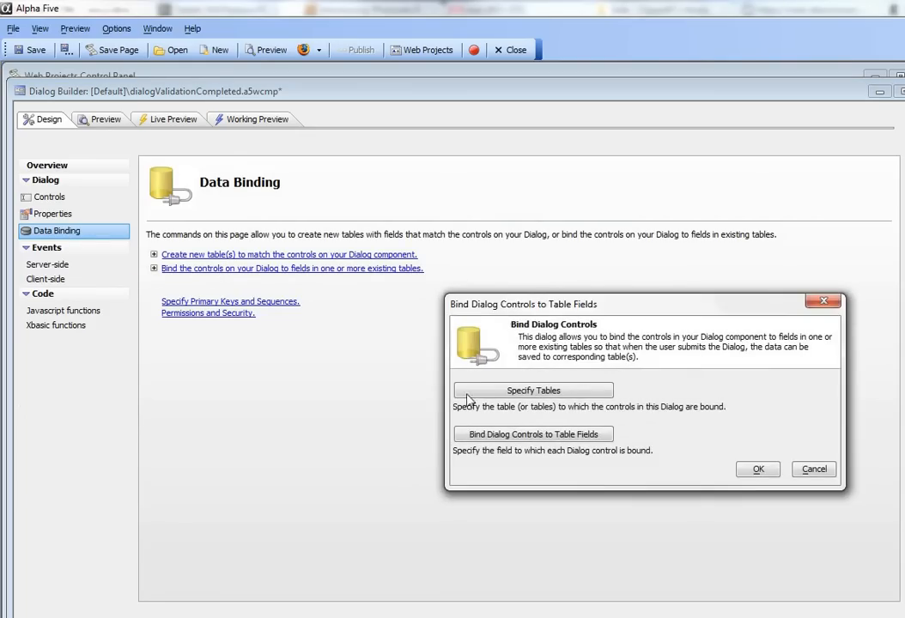
left_click(493, 435)
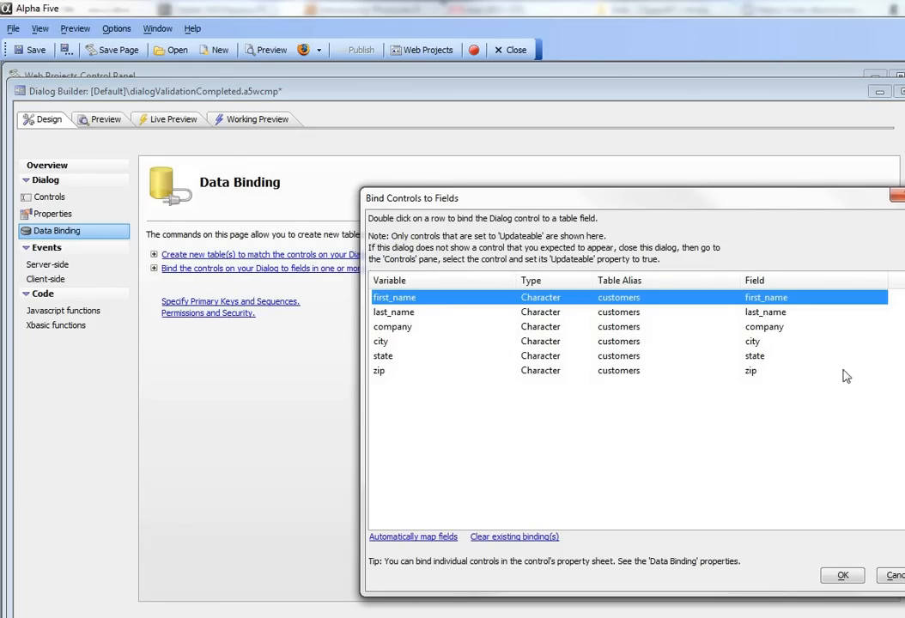
left_click_drag(681, 204, 585, 174)
left_click(761, 547)
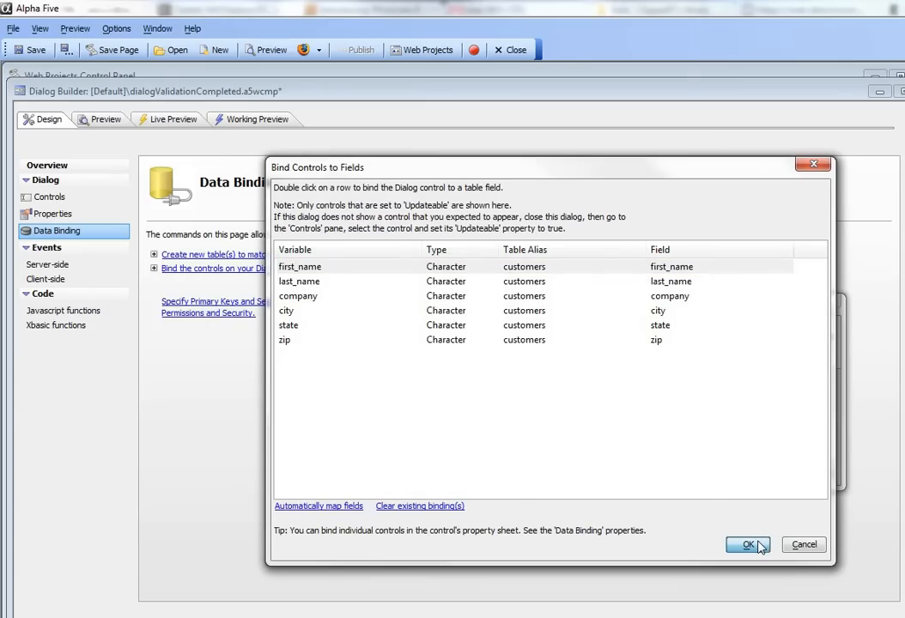
left_click(759, 547)
left_click(767, 470)
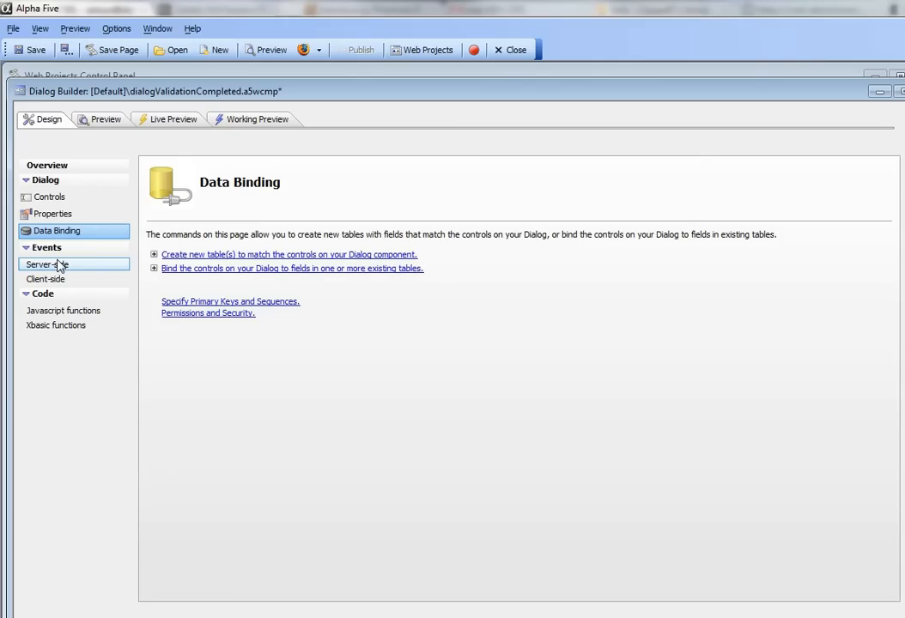
Step: View the dialog form in Working Preview and return to its control design
left_click(50, 199)
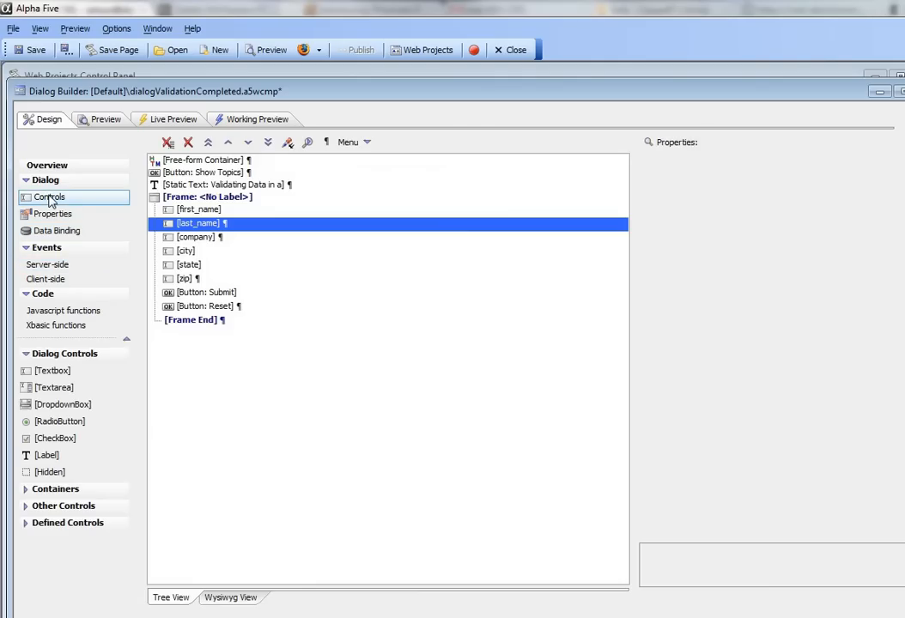
left_click(257, 121)
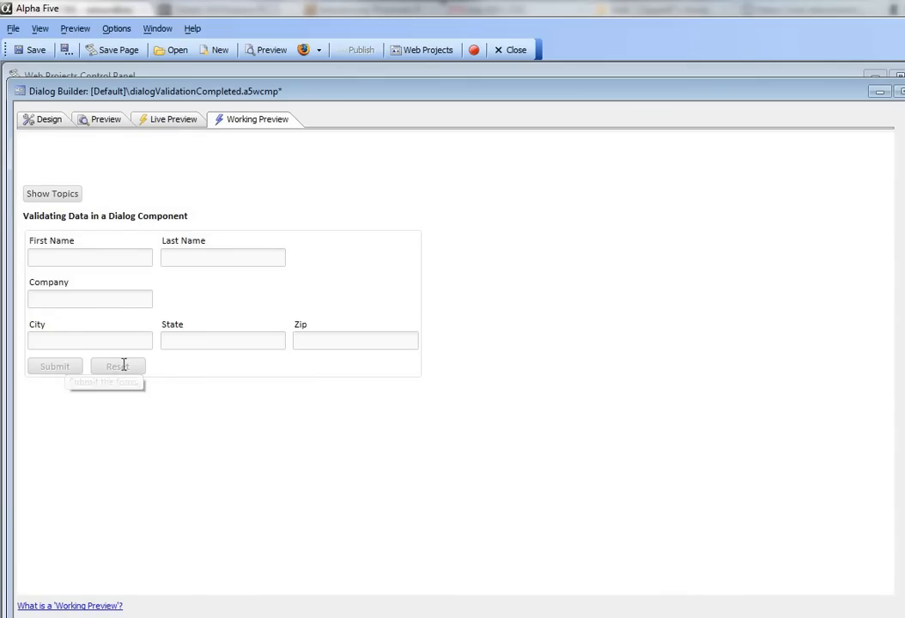
left_click(49, 125)
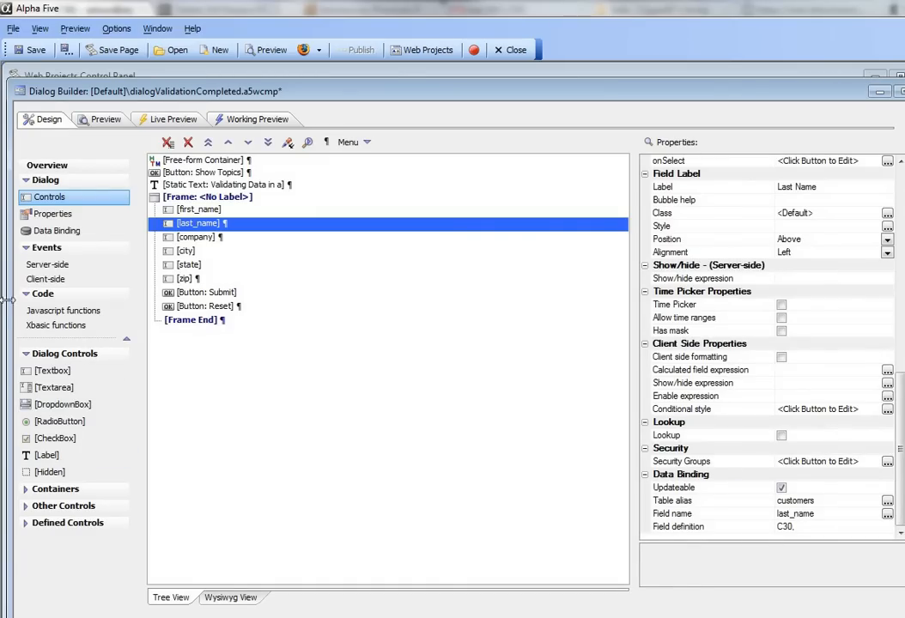
Step: Delete the existing savedata action and its comment from the afterDialogValidate server-side event, and save the component
left_click(62, 268)
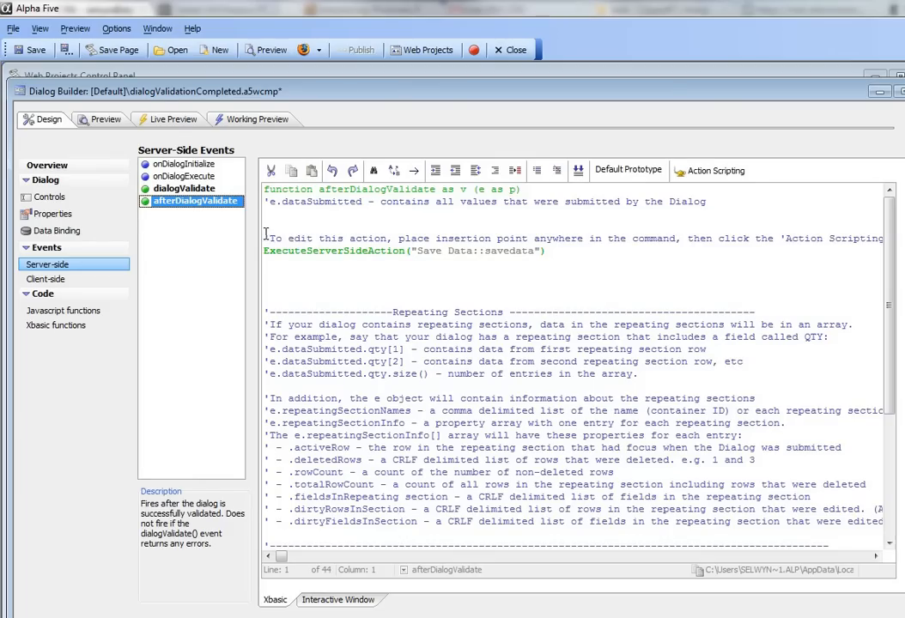
left_click_drag(266, 238, 290, 282)
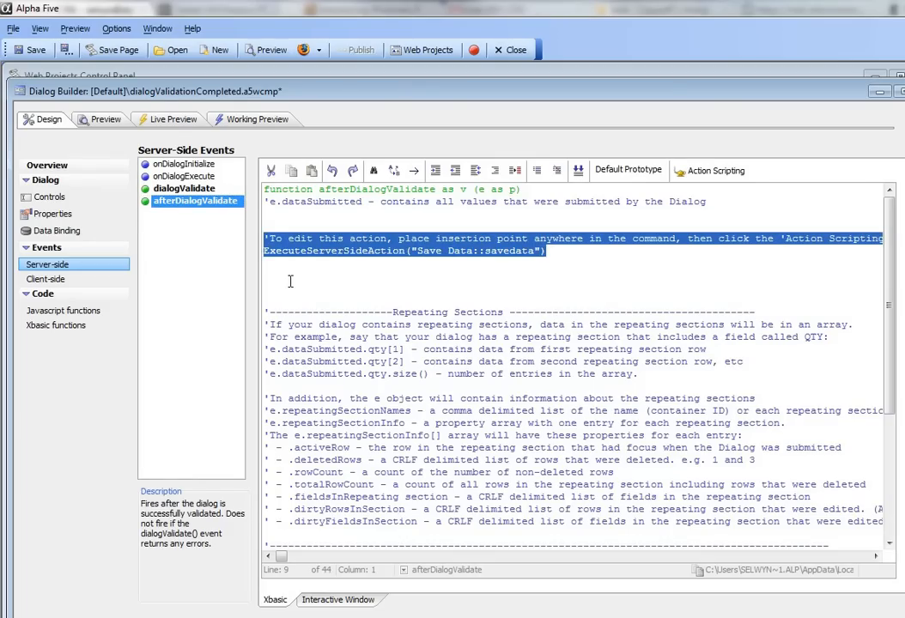
key("Delete")
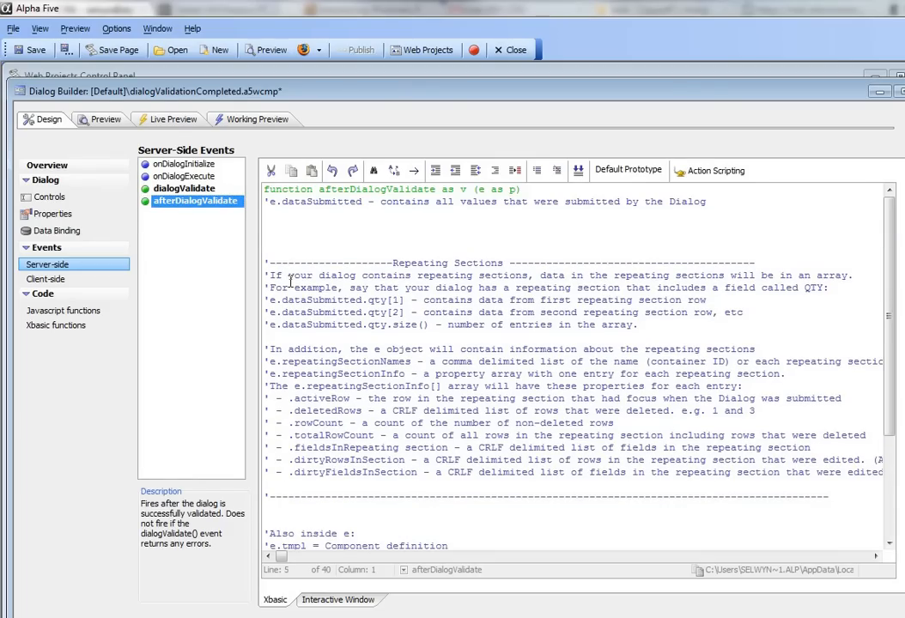
left_click(26, 47)
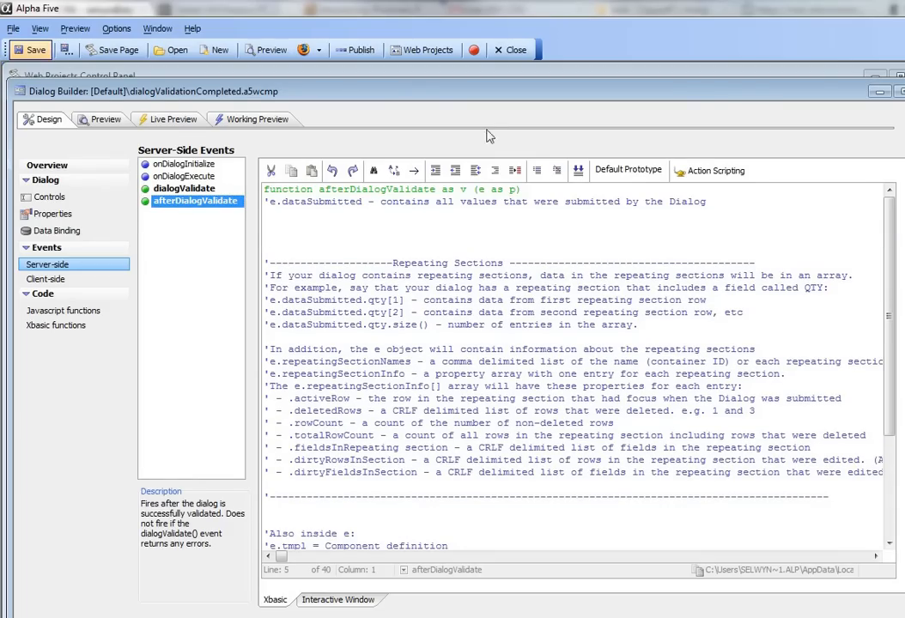
Step: Add a Save Submitted Data to Table(s) action named saveMyData to the afterDialogValidate event using Action Scripting
left_click(698, 173)
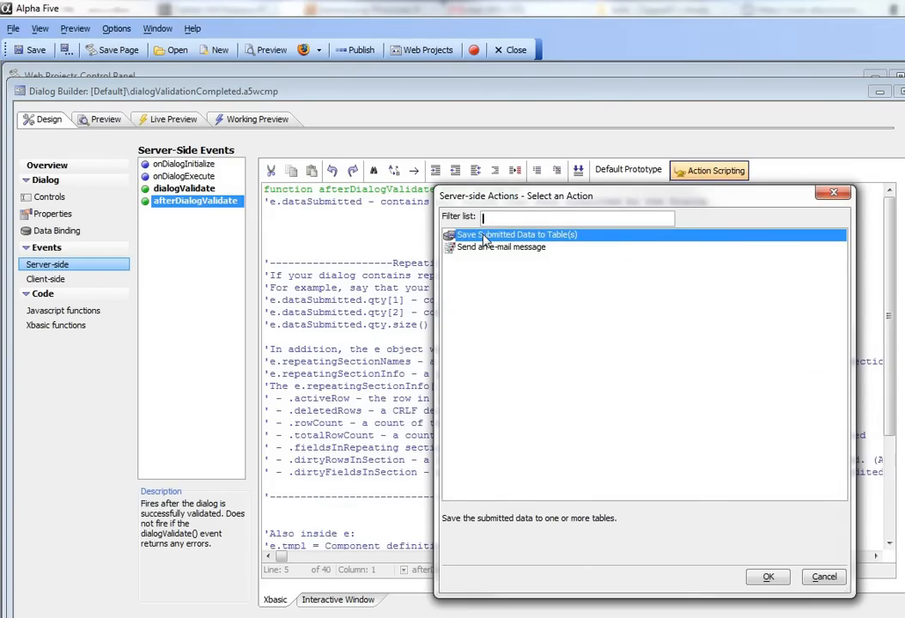
left_click(767, 576)
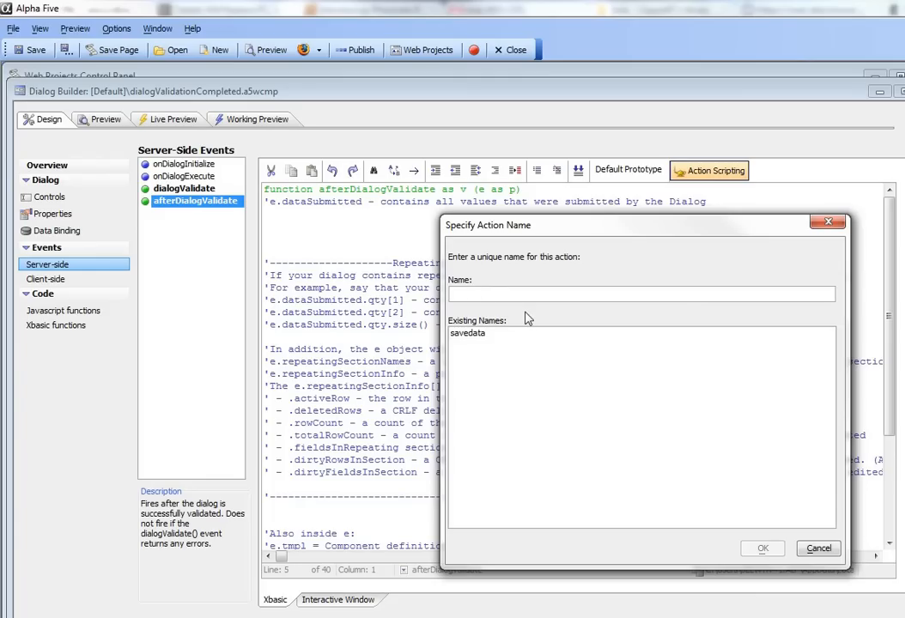
type("sa")
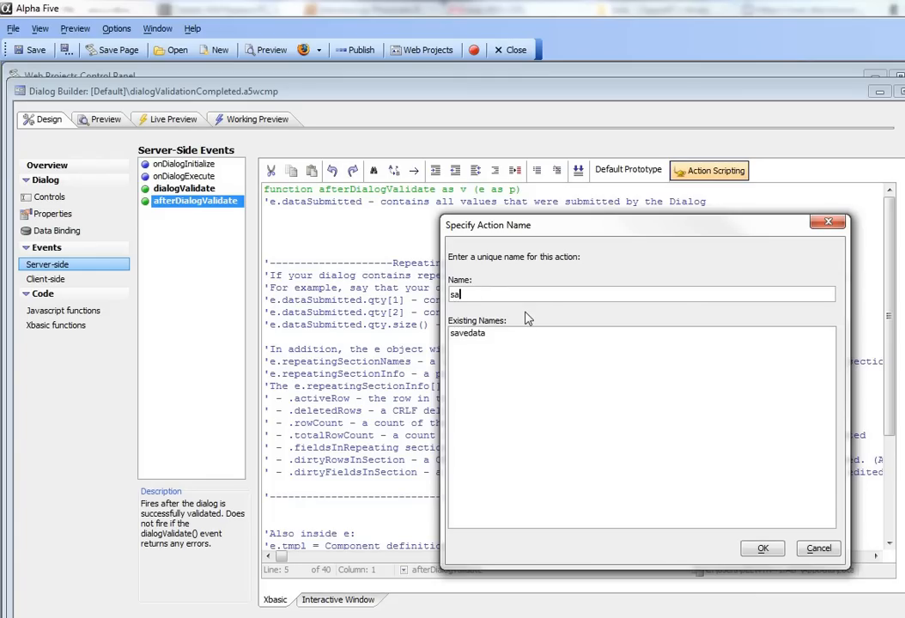
type("veMyDast")
key("BackSpace")
key("BackSpace")
type("ta")
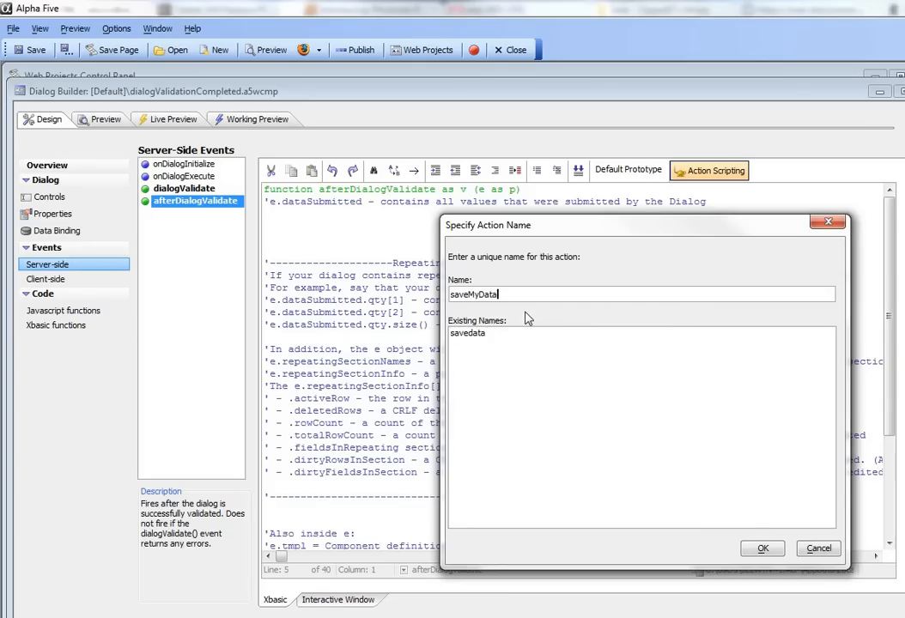
left_click(767, 548)
Step: Set the action's after submit behaviour to Edit record just submitted, enable Display debugging info, and accept the settings
left_click_drag(584, 197, 397, 192)
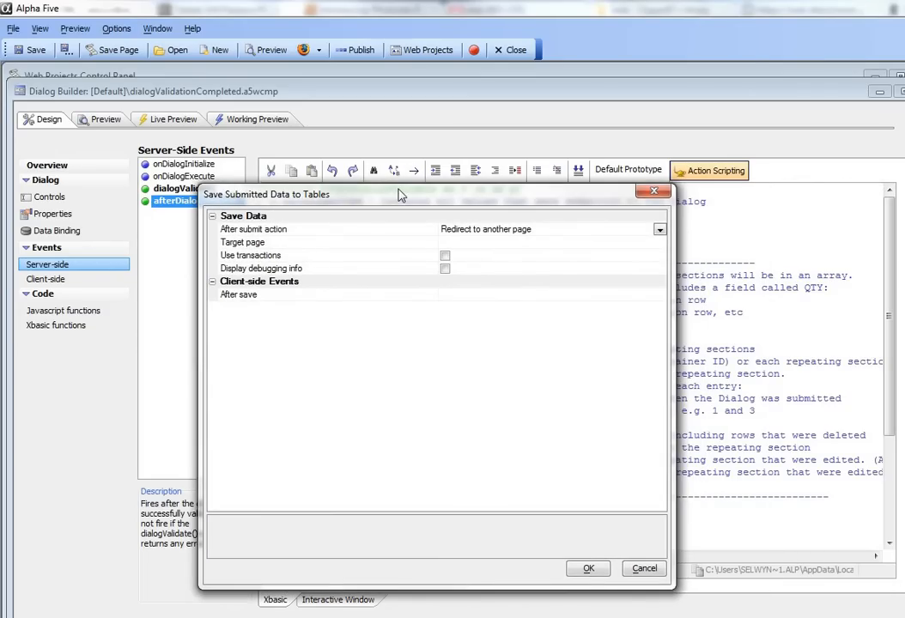
left_click(659, 229)
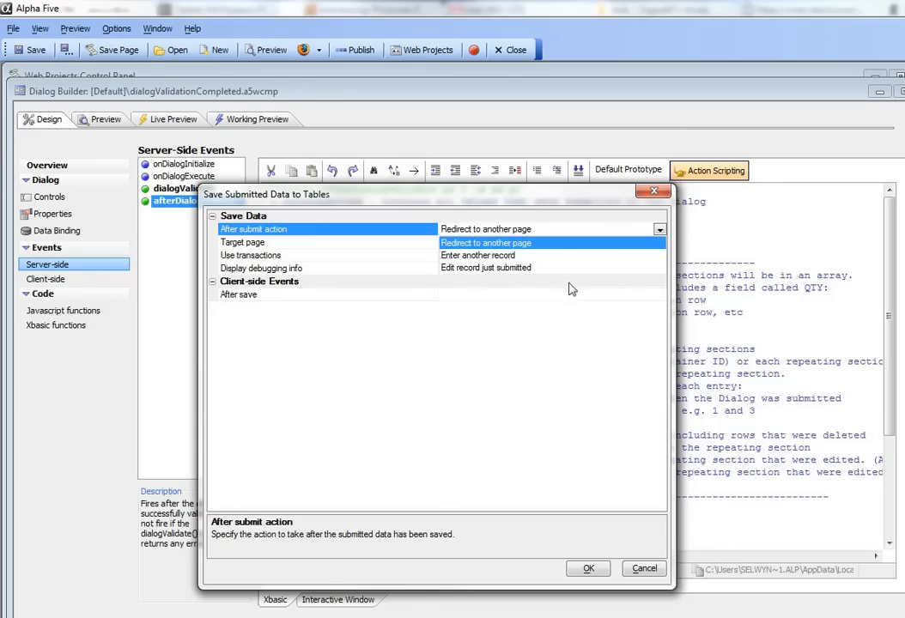
left_click(481, 268)
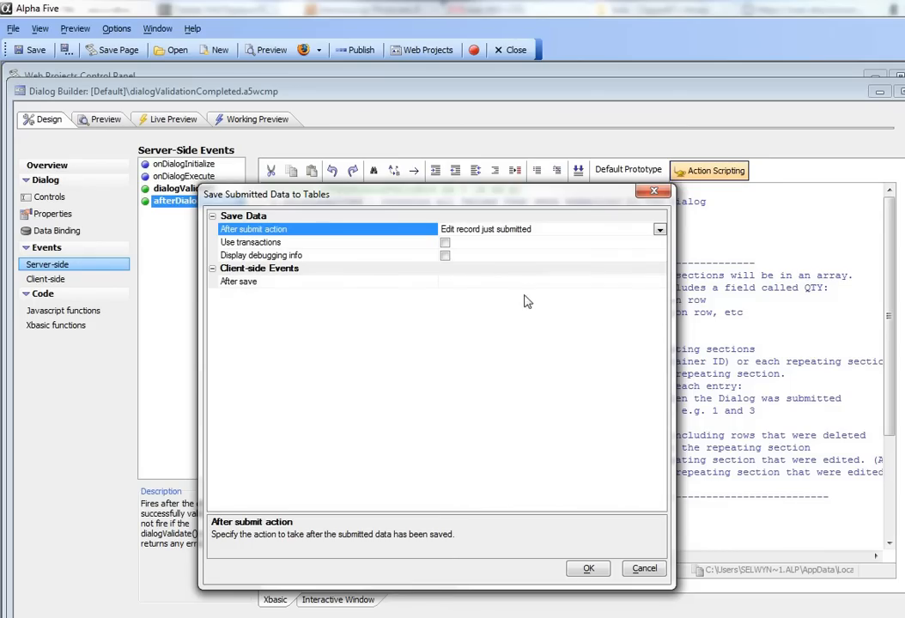
left_click(445, 257)
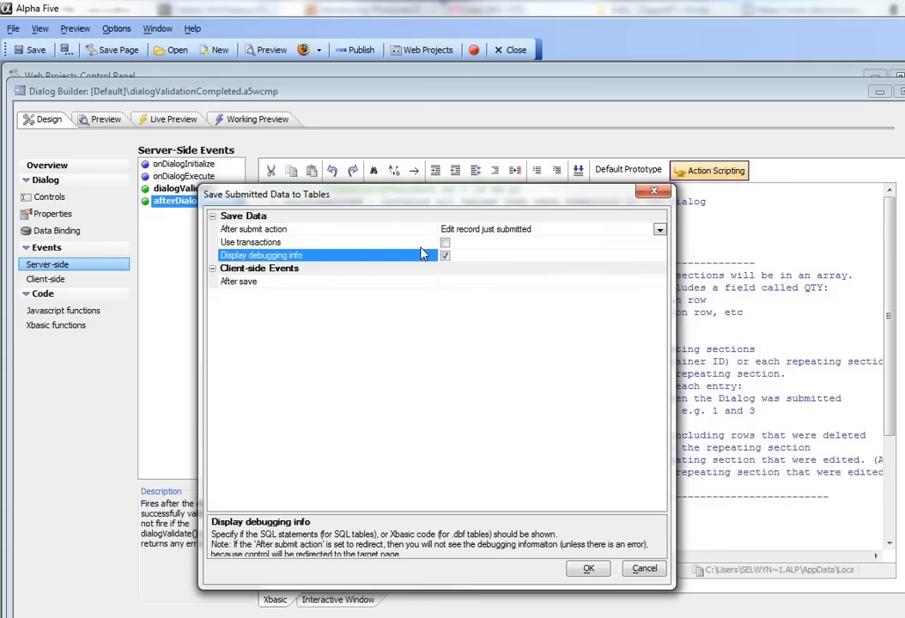
left_click(589, 570)
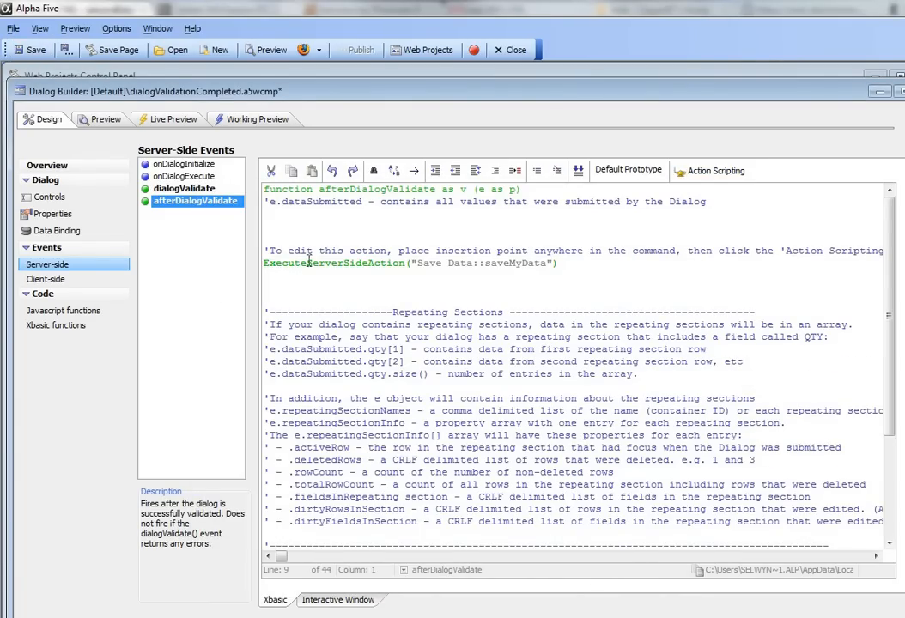
Step: Reopen the saveMyData action's settings from its command in the afterDialogValidate code to review them
left_click(367, 263)
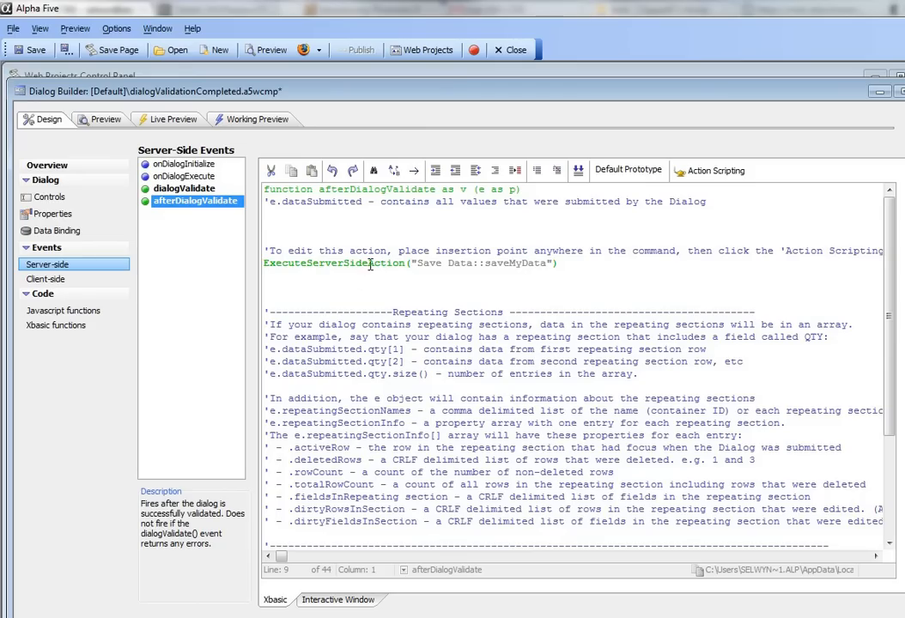
left_click(430, 263)
left_click(706, 175)
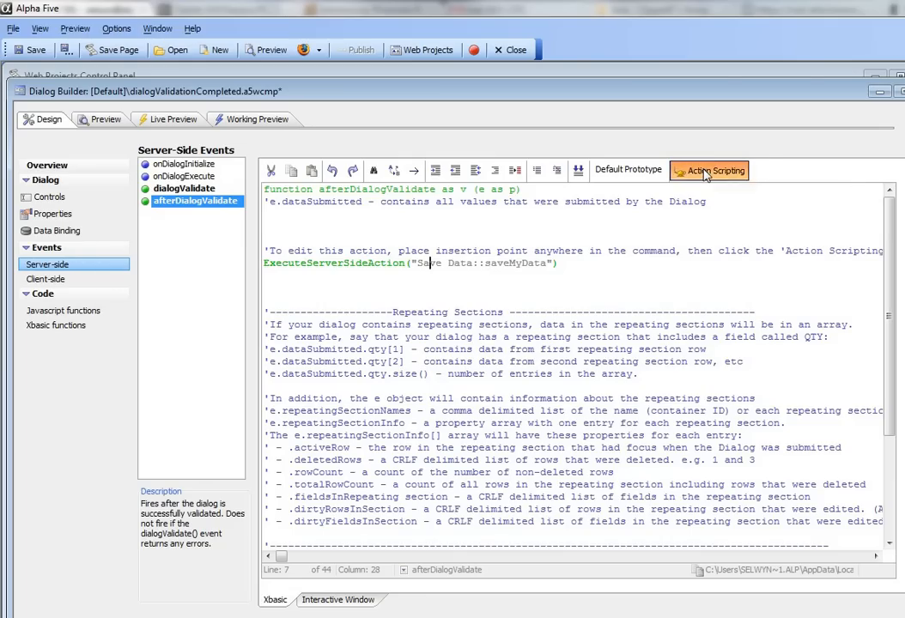
left_click(744, 184)
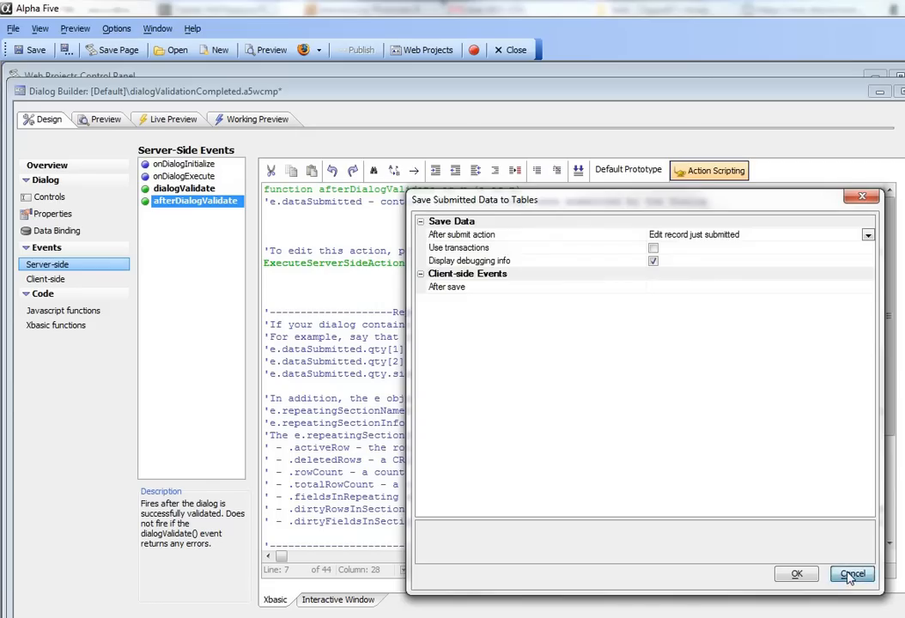
Step: Dismiss the saveMyData action's settings and view the Xbasic code behind the action, from its declarations to the JavaScript it returns
left_click(849, 575)
left_click(715, 170)
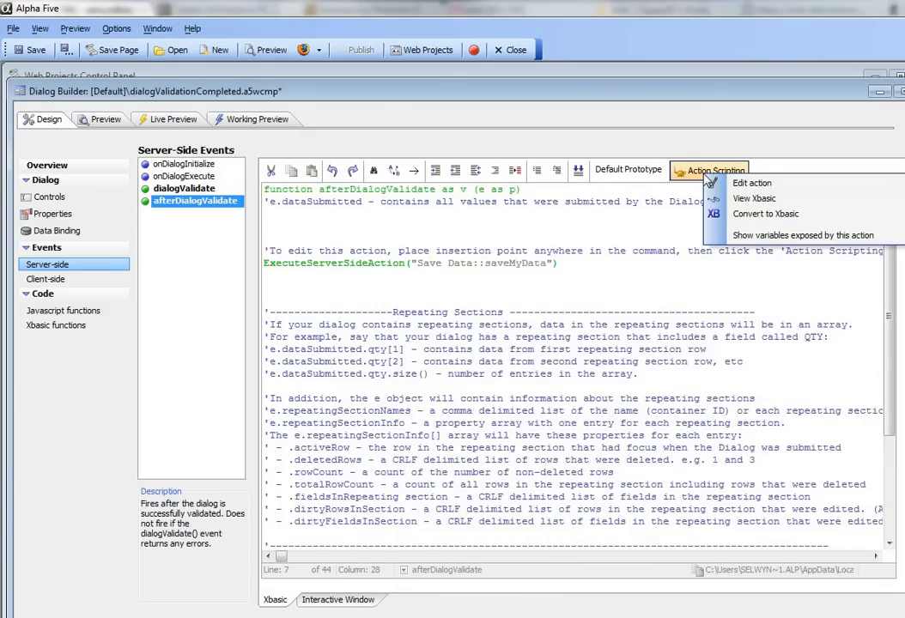
left_click(807, 198)
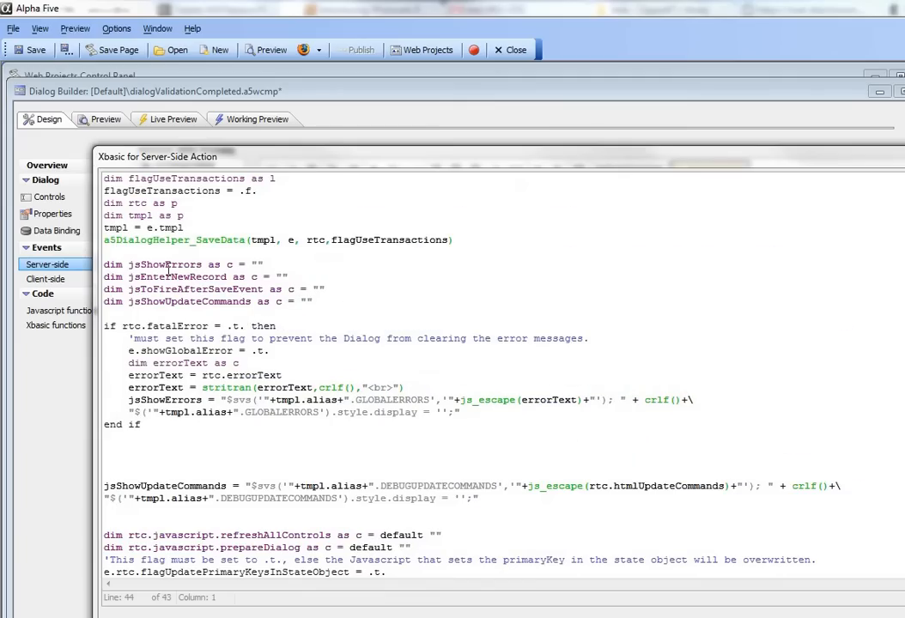
scroll(232, 360, "down", 7)
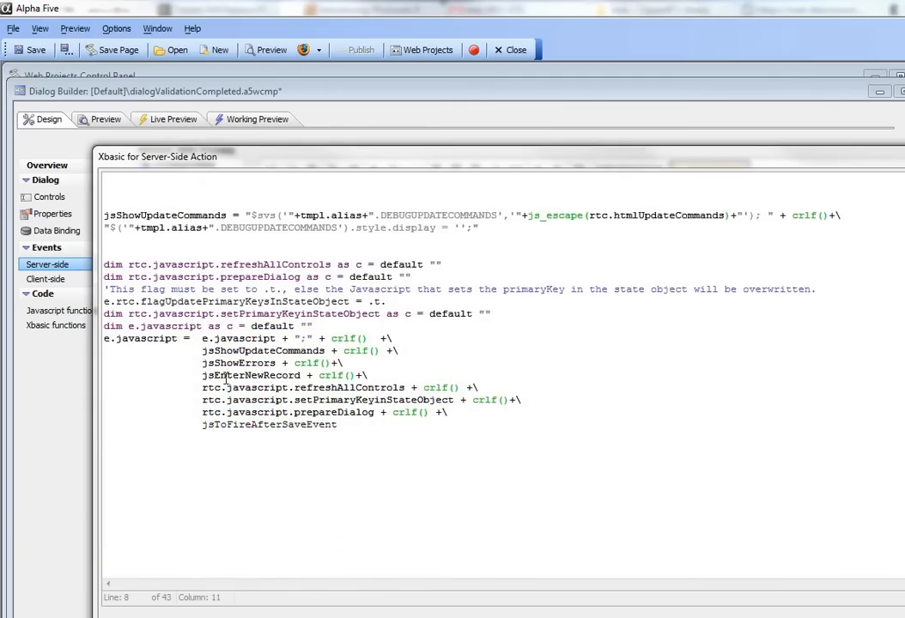
scroll(226, 378, "up", 5)
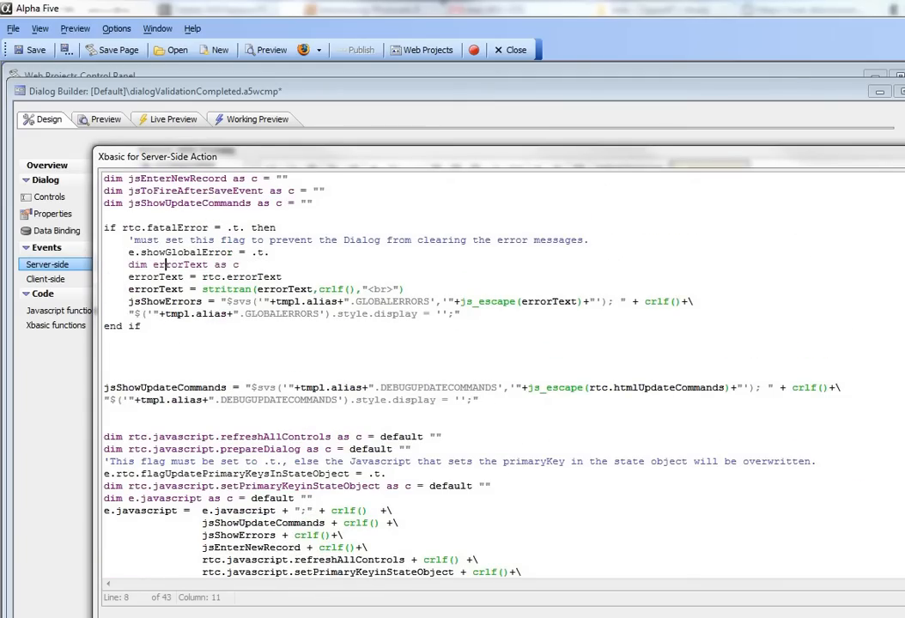
key("Escape")
Step: Show the variables exposed by the saveMyData action, examine the rtc.a_sections array entry, and dismiss the list
left_click(742, 171)
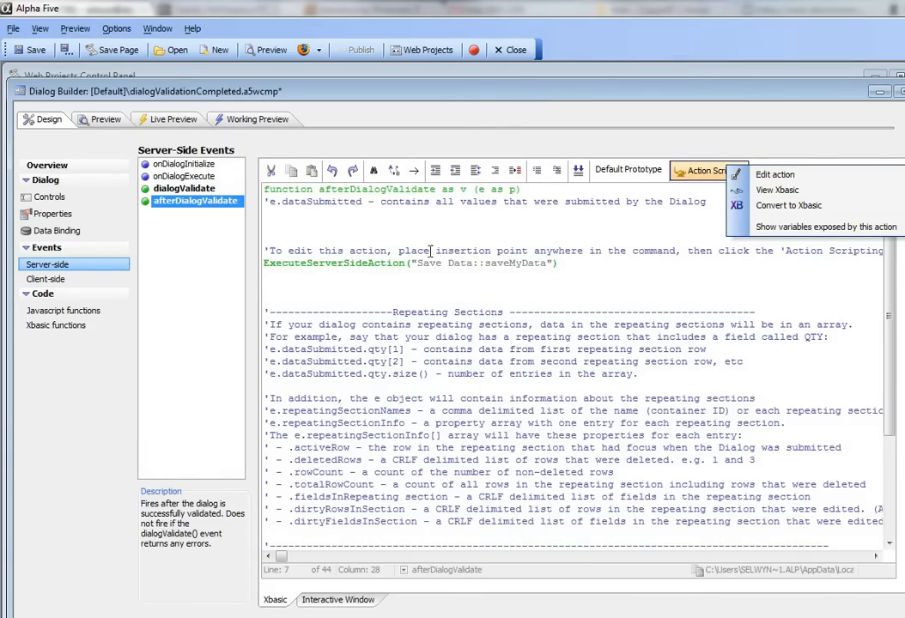
left_click(509, 263)
left_click(706, 171)
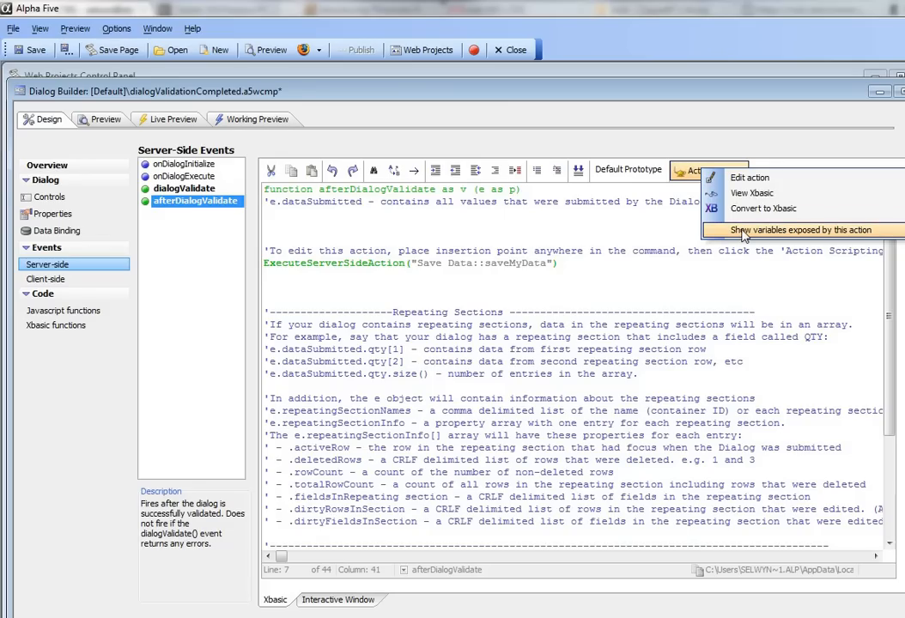
left_click(743, 233)
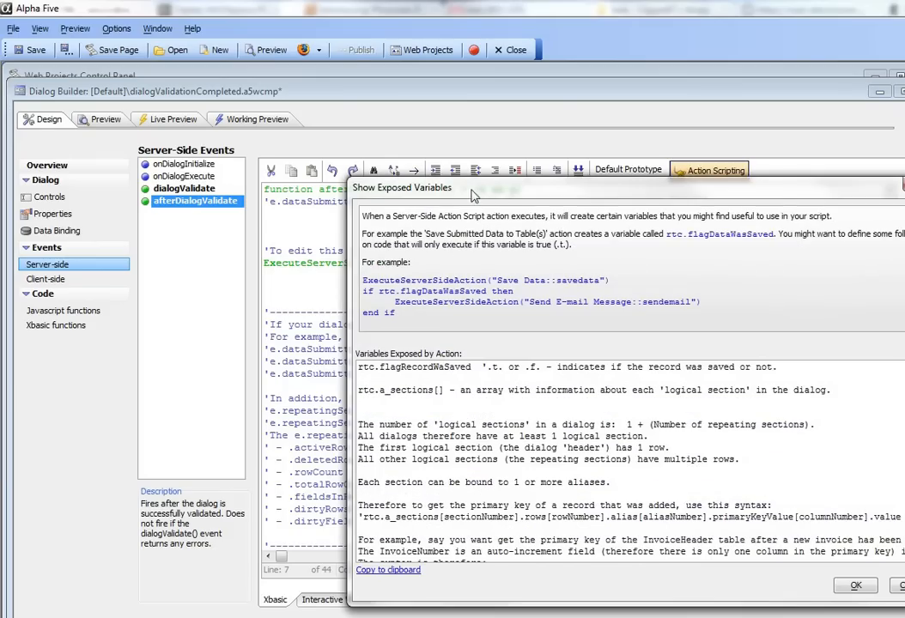
left_click_drag(473, 195, 410, 161)
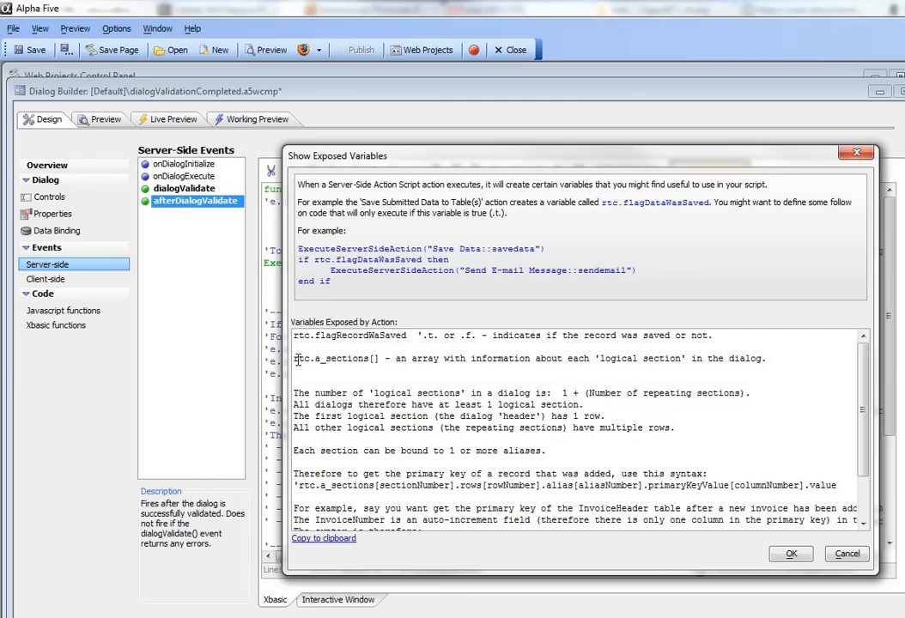
left_click_drag(298, 359, 371, 358)
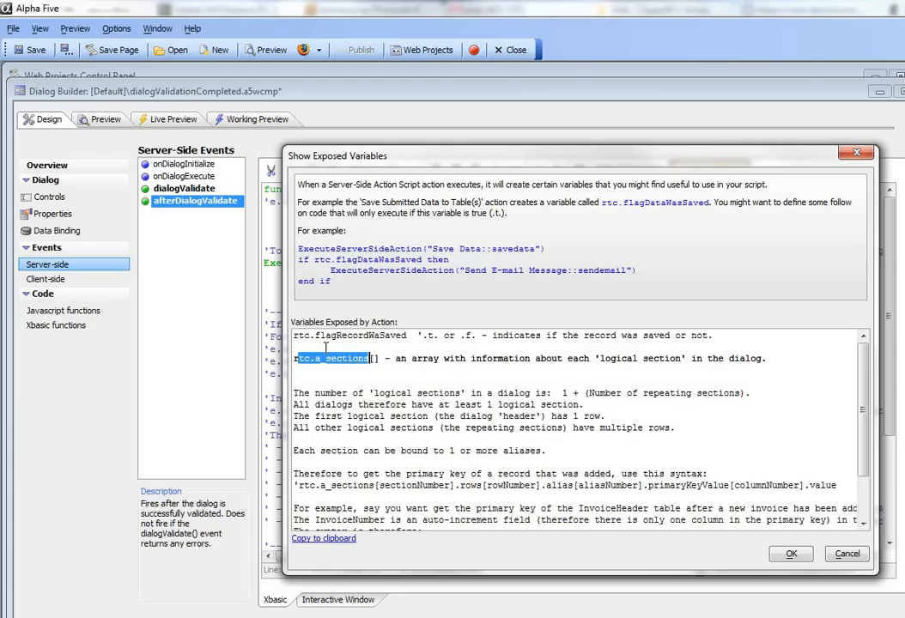
left_click(847, 554)
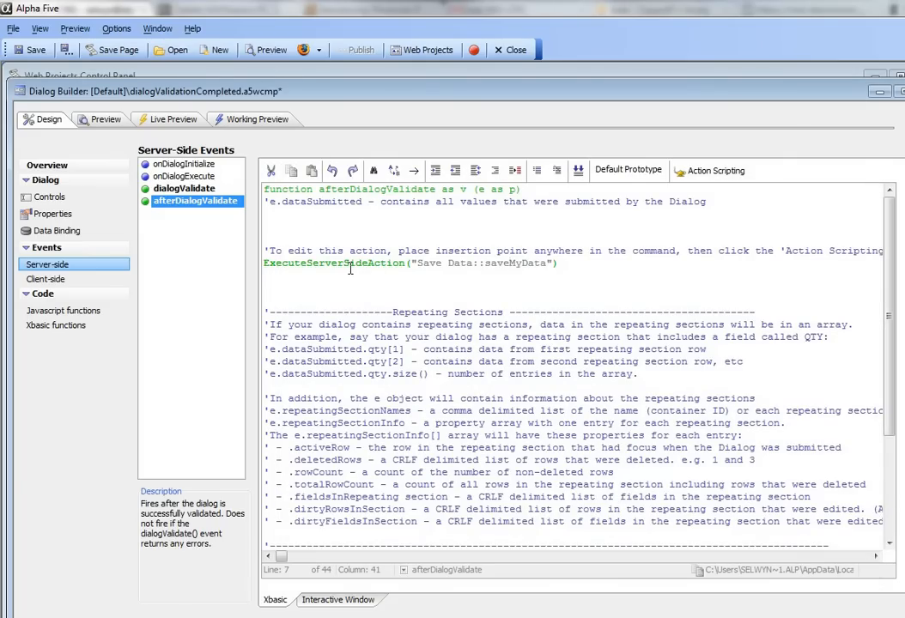